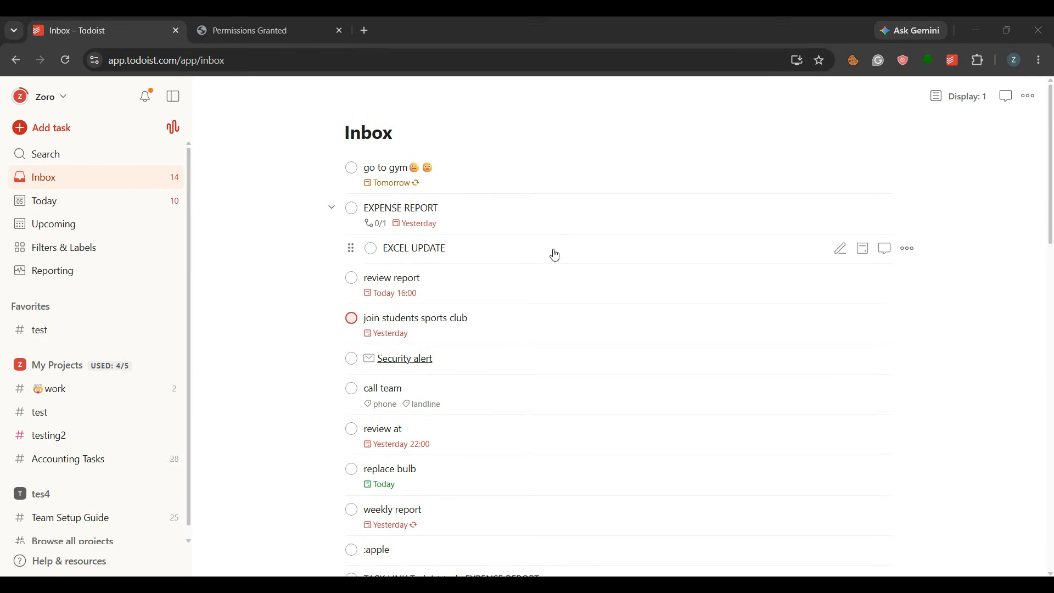
pyautogui.click(43, 127)
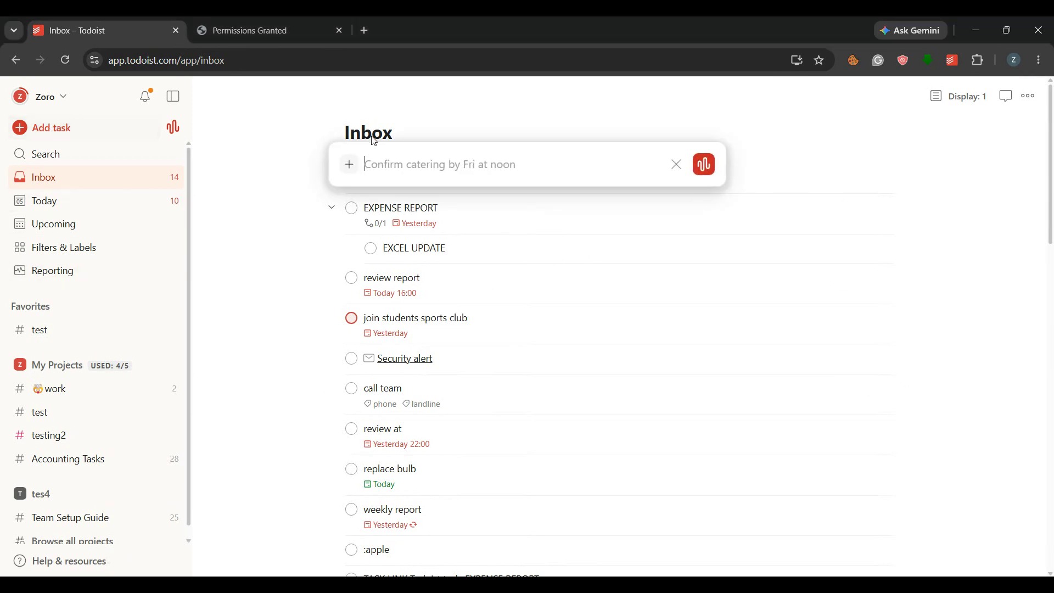
pyautogui.click(675, 165)
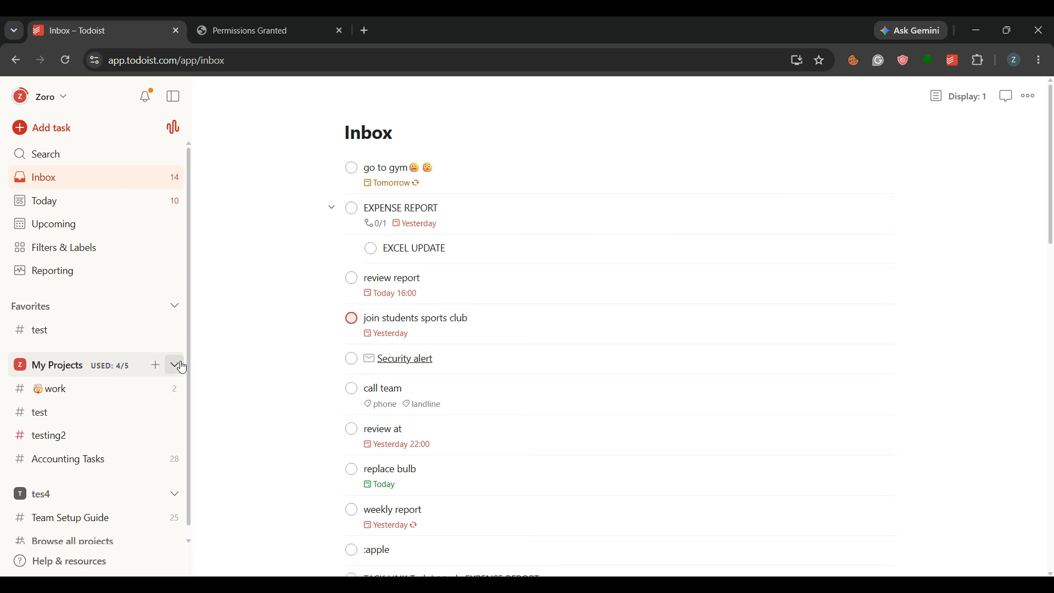
# Start a new project under My Projects and name it "morning routine".
pyautogui.click(154, 368)
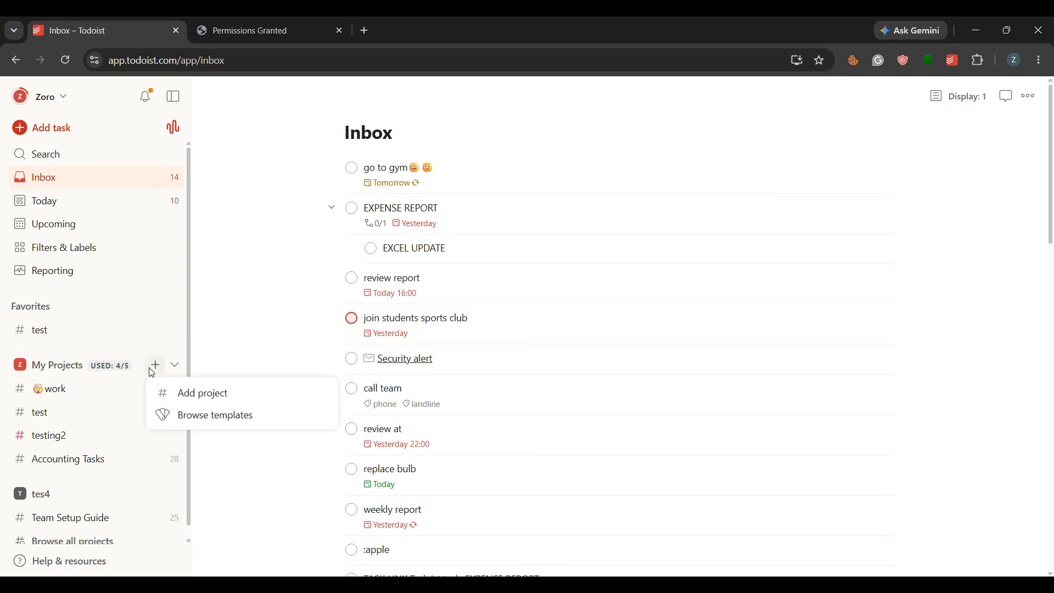
pyautogui.click(163, 393)
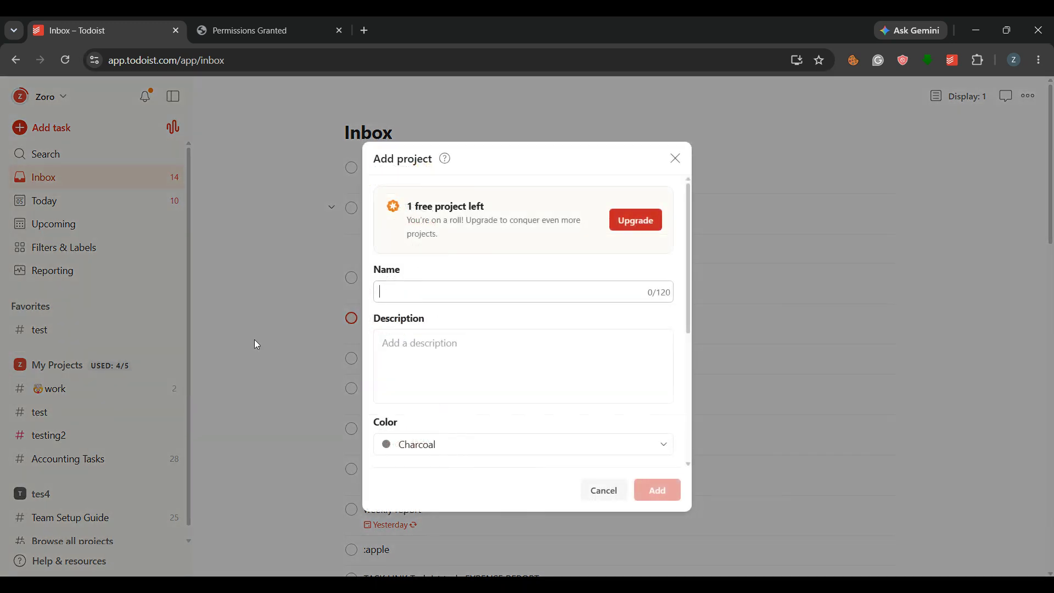
pyautogui.click(406, 295)
pyautogui.write('morninig')
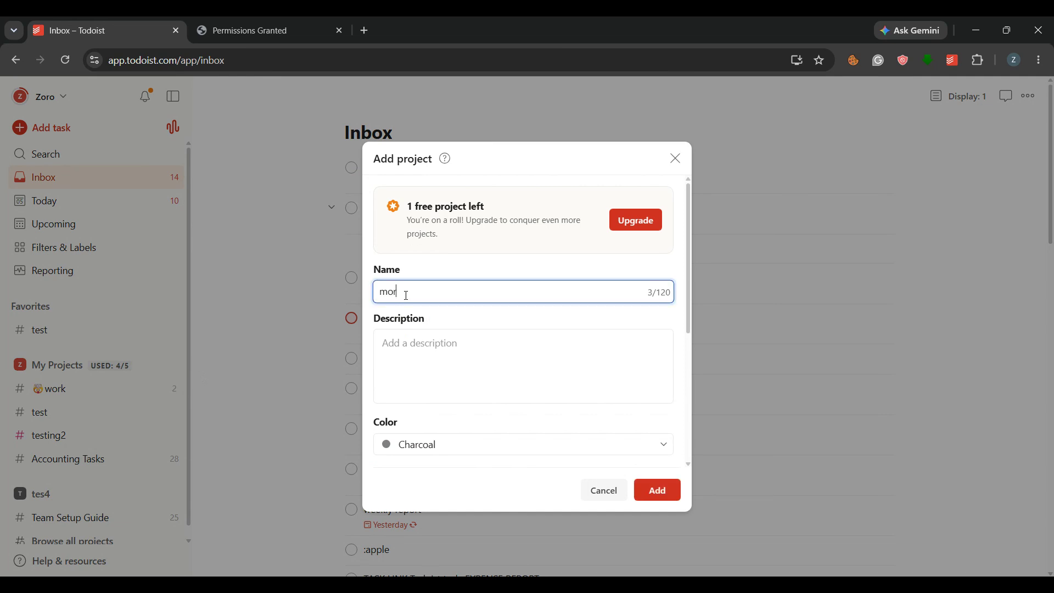
pyautogui.press('BackSpace')
pyautogui.press('BackSpace')
pyautogui.press('BackSpace')
pyautogui.write('ng routine')
# Set the new project's color to Lime Green and create the project.
pyautogui.scroll(-3, 426, 305)
pyautogui.scroll(3, 508, 207)
pyautogui.scroll(-3, 490, 285)
pyautogui.click(454, 306)
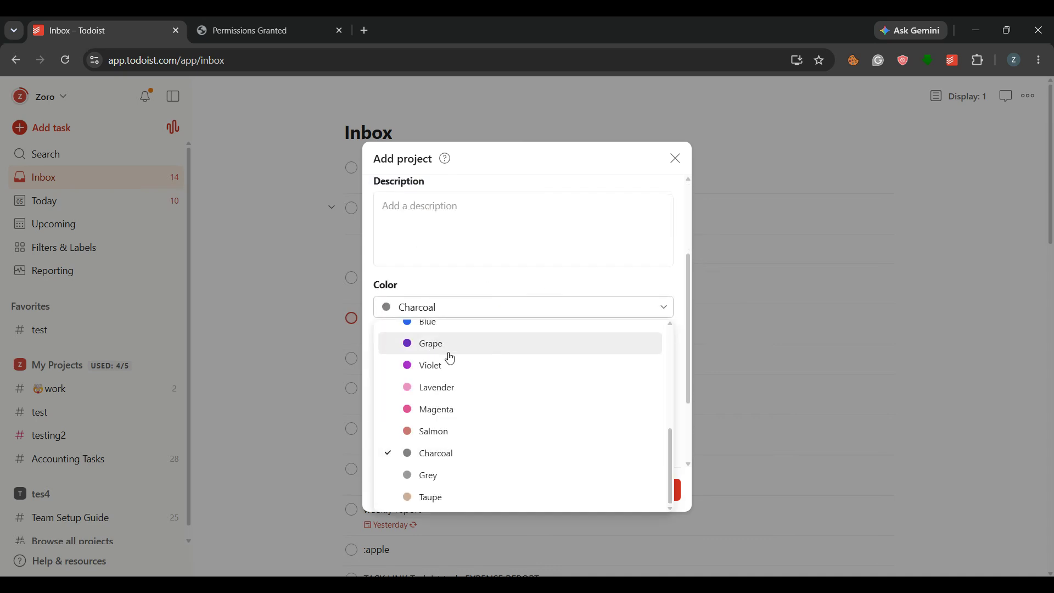
pyautogui.scroll(5, 475, 350)
pyautogui.scroll(-1, 444, 438)
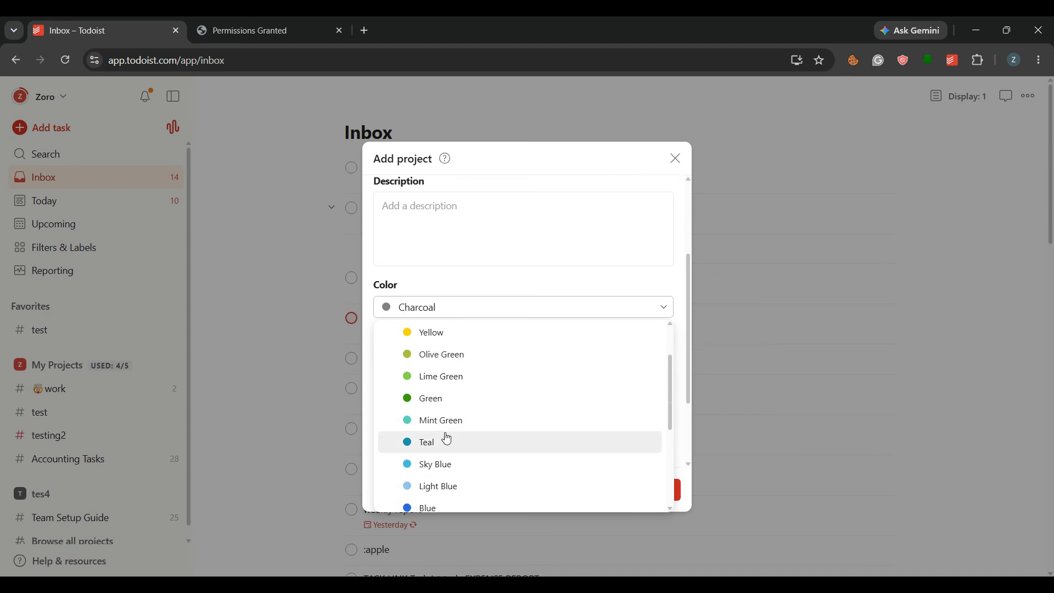
pyautogui.scroll(-3, 480, 425)
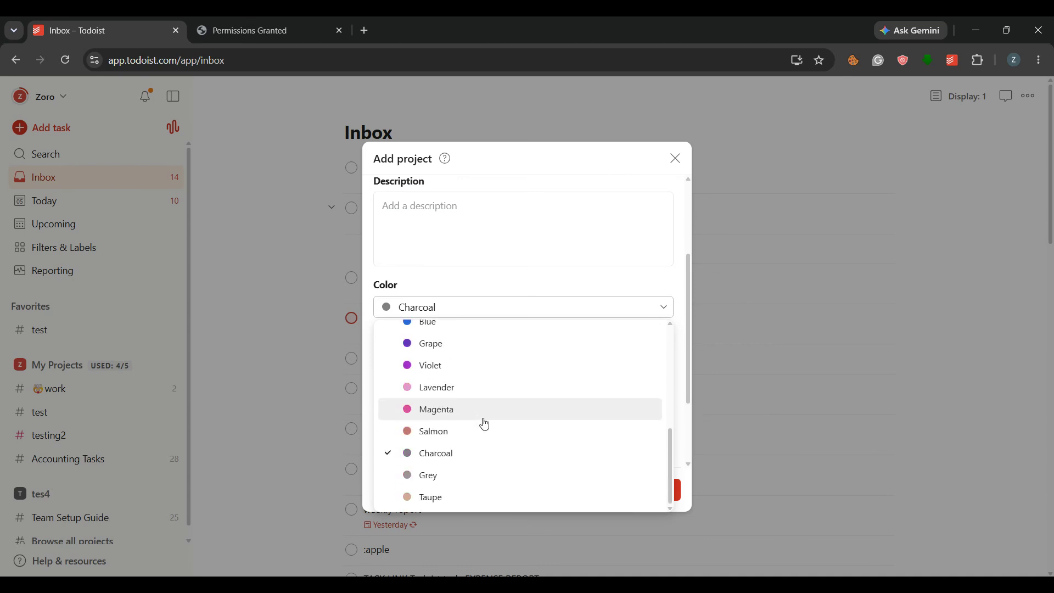
pyautogui.scroll(3, 491, 447)
pyautogui.click(487, 439)
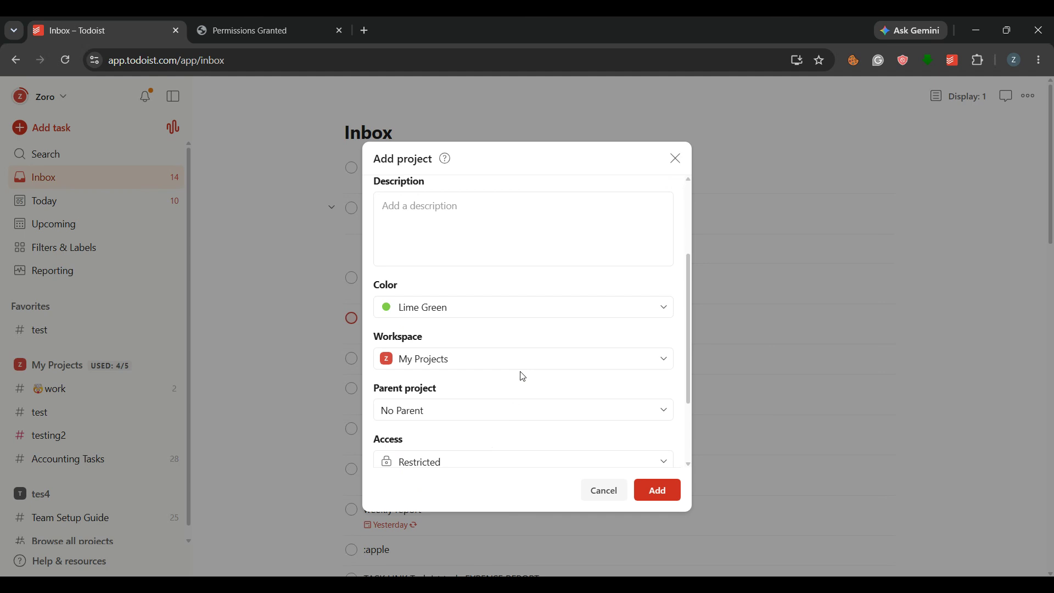
pyautogui.click(671, 490)
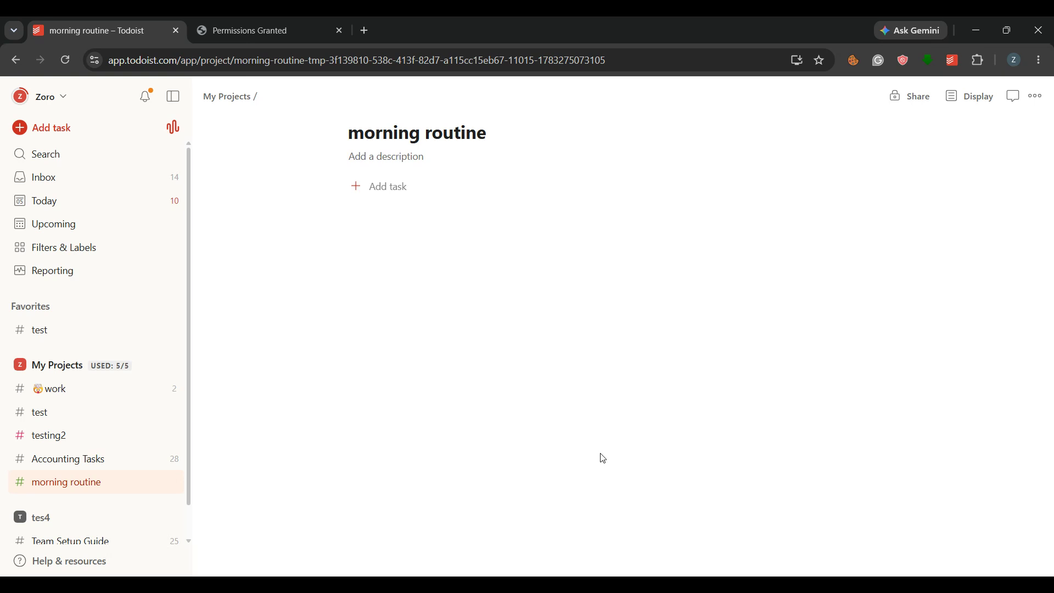
# Add a task "meditate" to the morning routine project, recurring every day at 7 am.
pyautogui.click(383, 189)
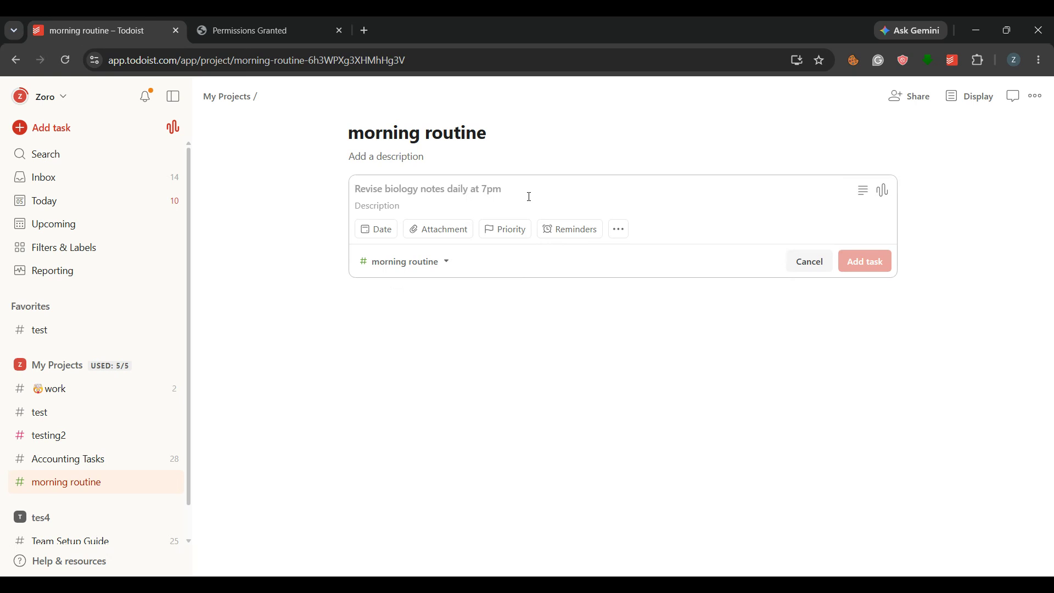
pyautogui.write('m')
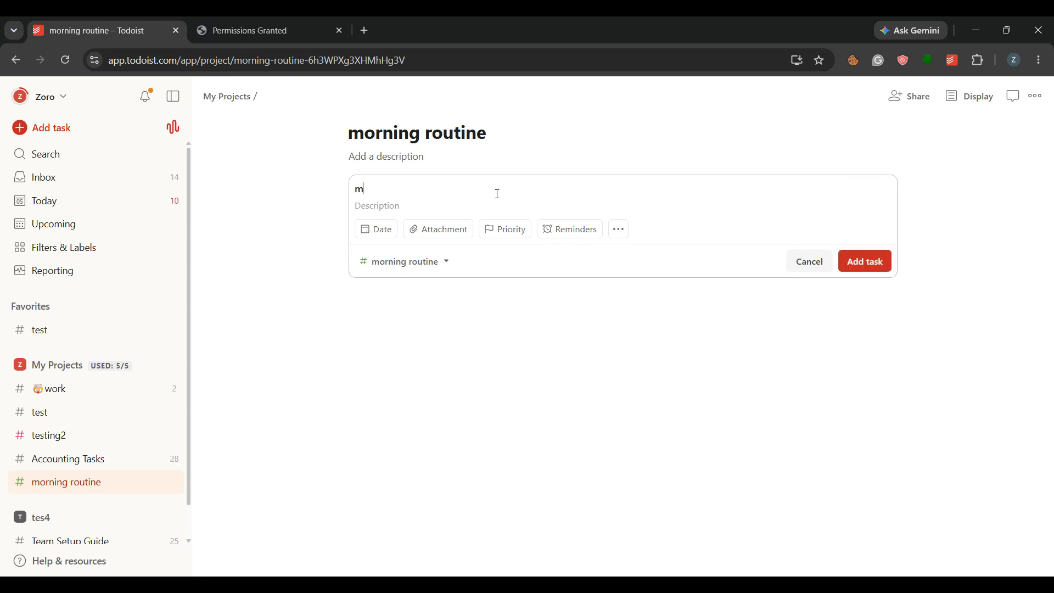
pyautogui.write('editate every at 7 am')
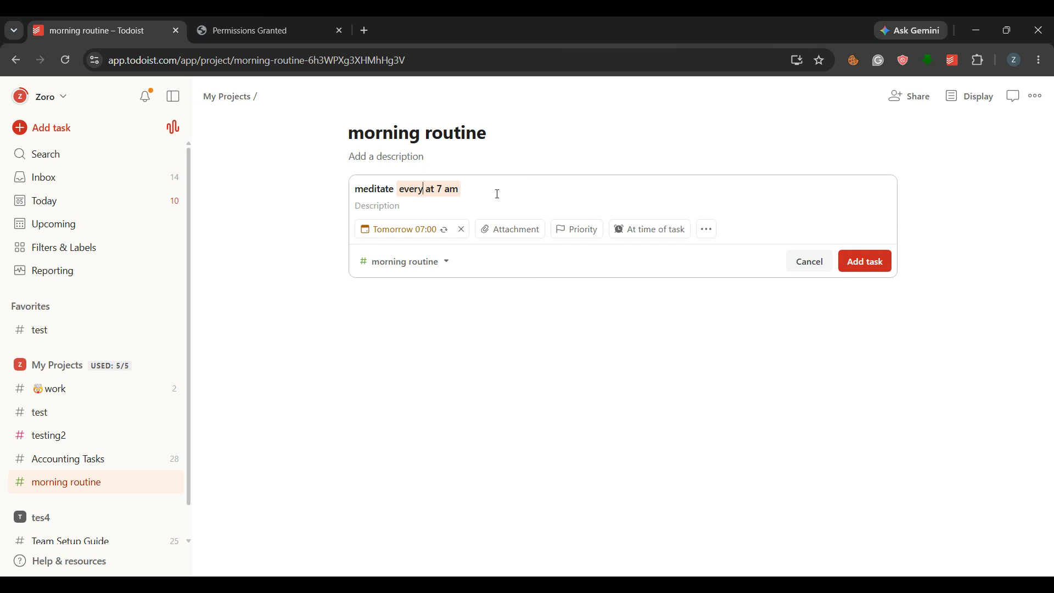
pyautogui.write('day')
pyautogui.click(884, 264)
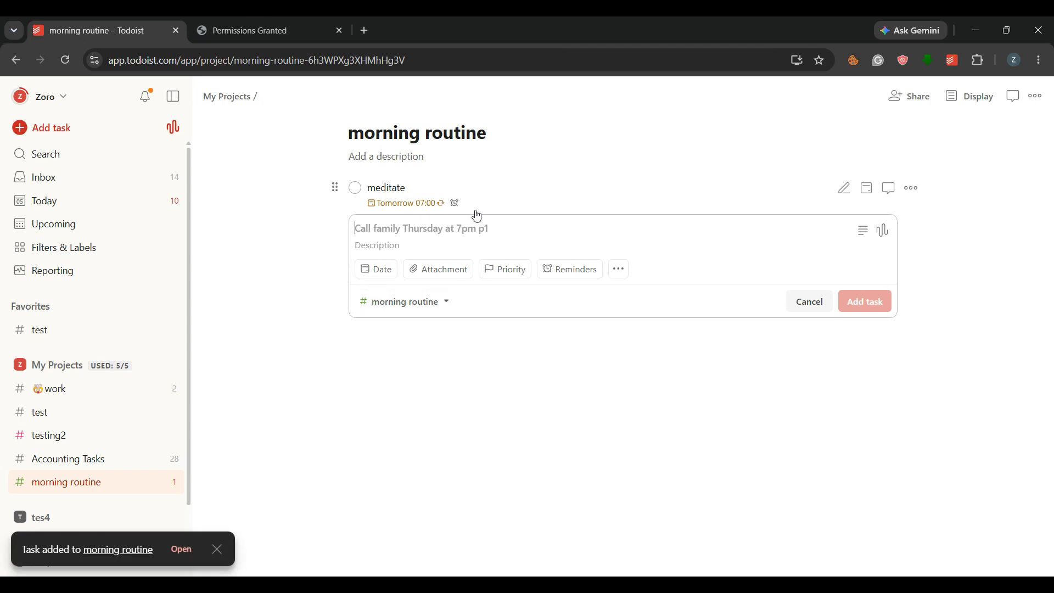
pyautogui.click(810, 301)
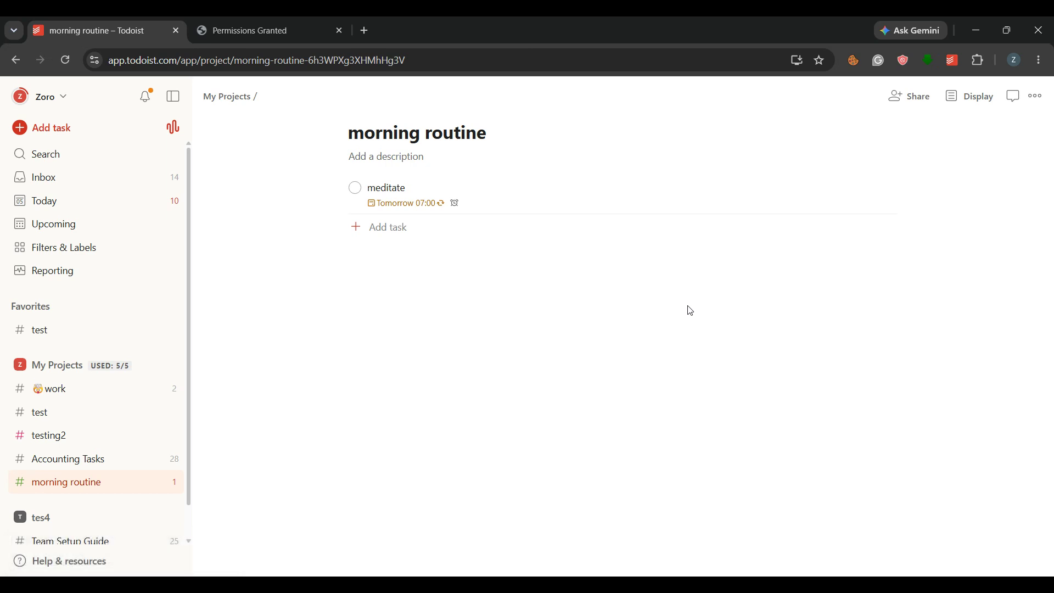
# Add a second task "morning routine" to the project, recurring everyday.
pyautogui.click(356, 227)
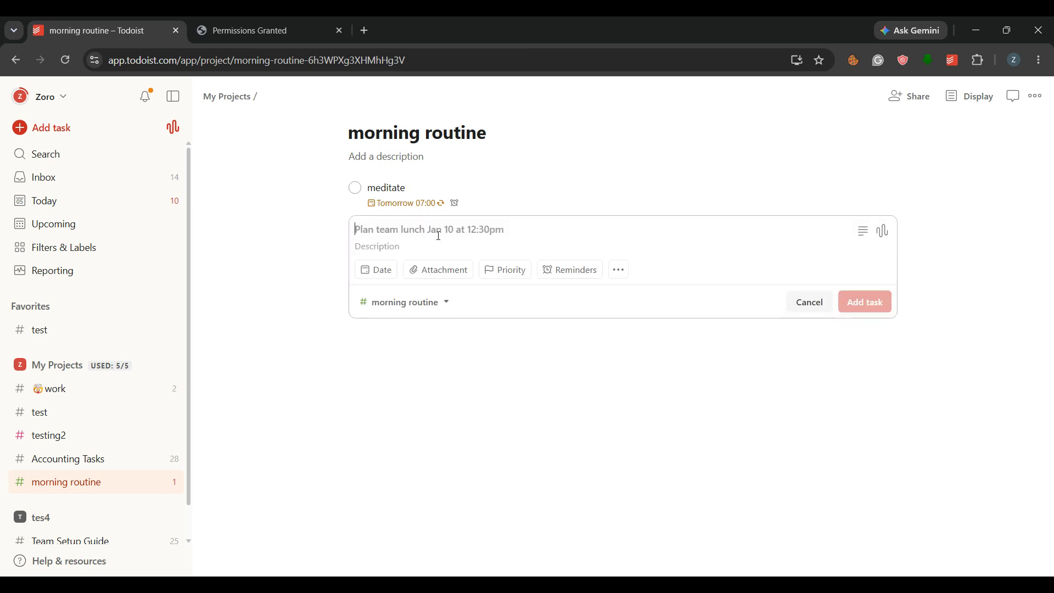
pyautogui.write('morni')
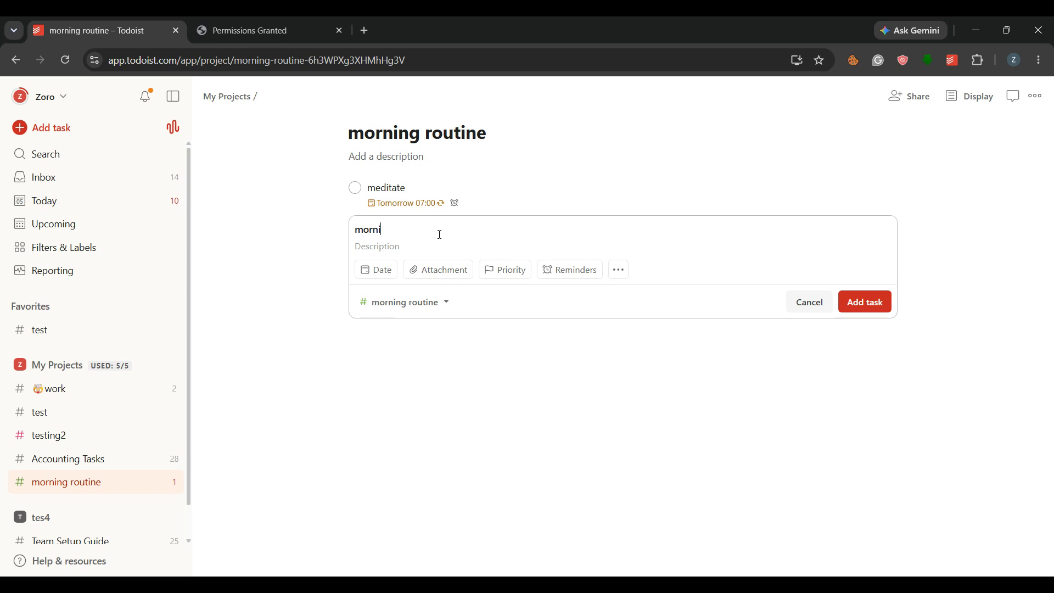
pyautogui.write('ng routine ')
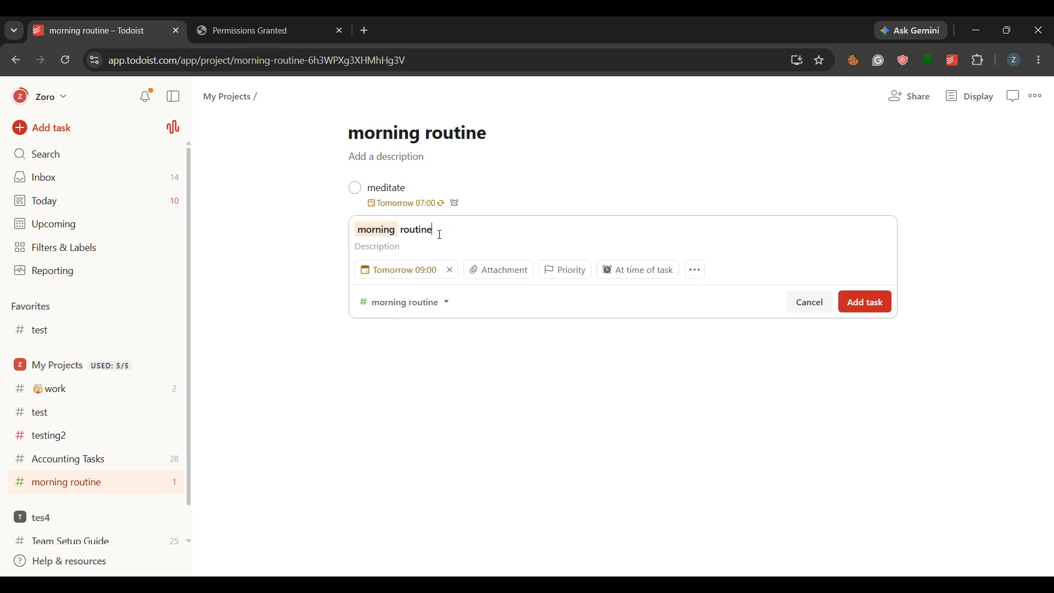
pyautogui.write('everyday')
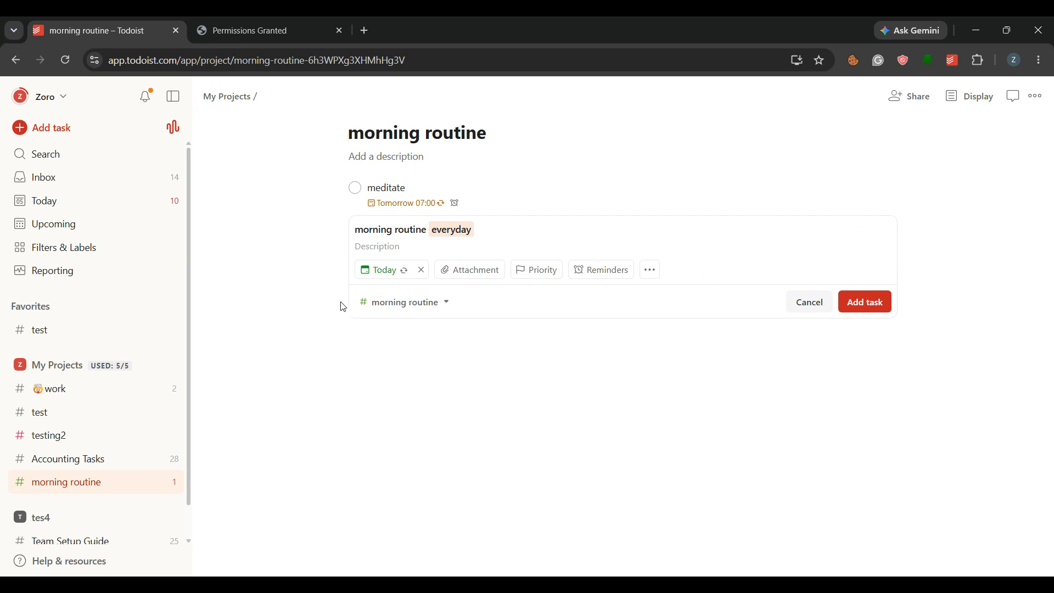
pyautogui.click(883, 310)
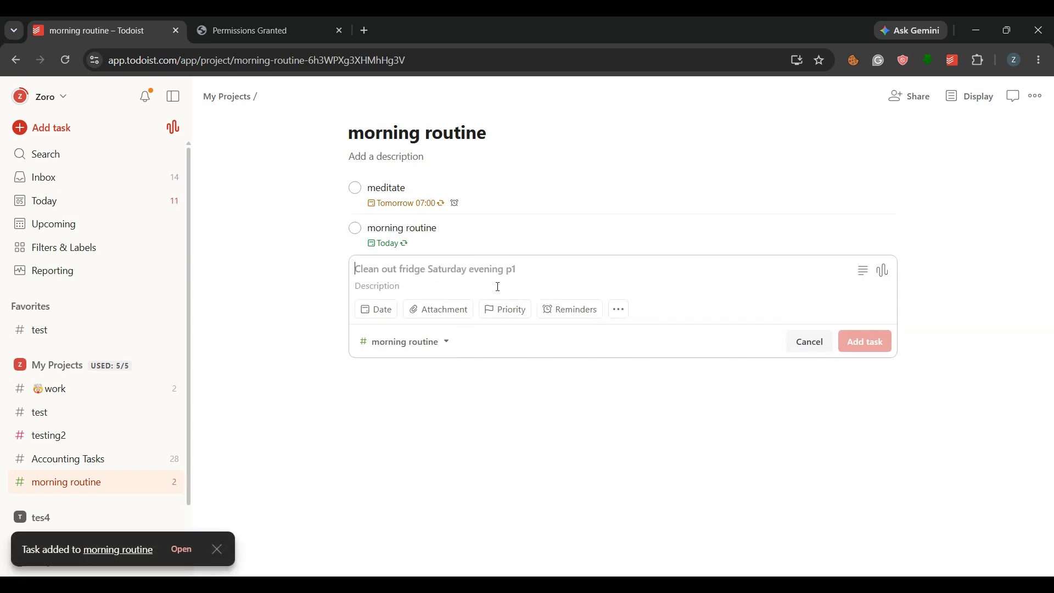
# Add a task "exercise" and make it a sub-task of the "morning routine" task.
pyautogui.write('exercise')
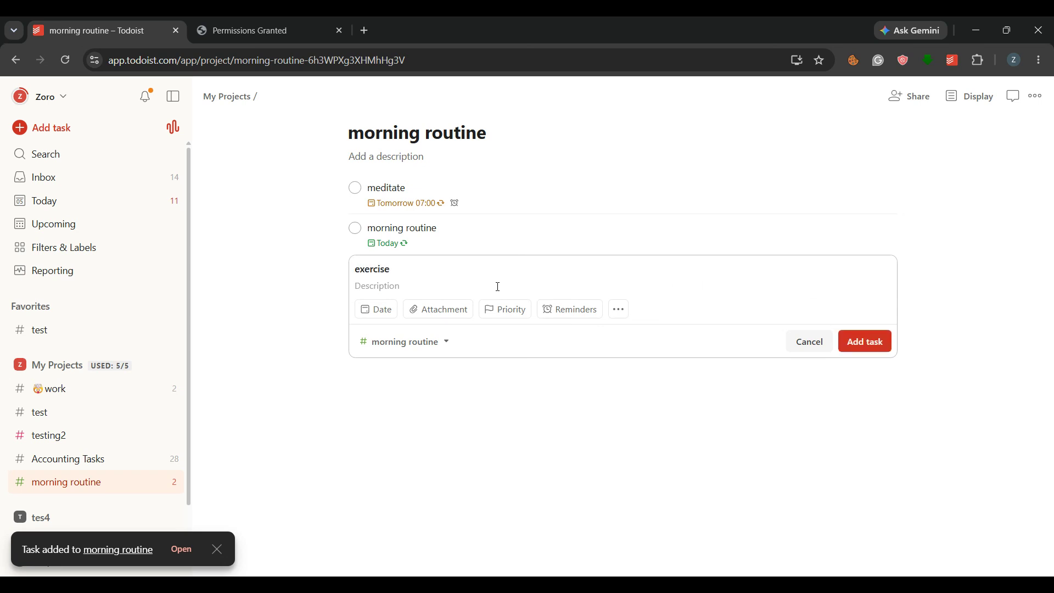
pyautogui.press('Return')
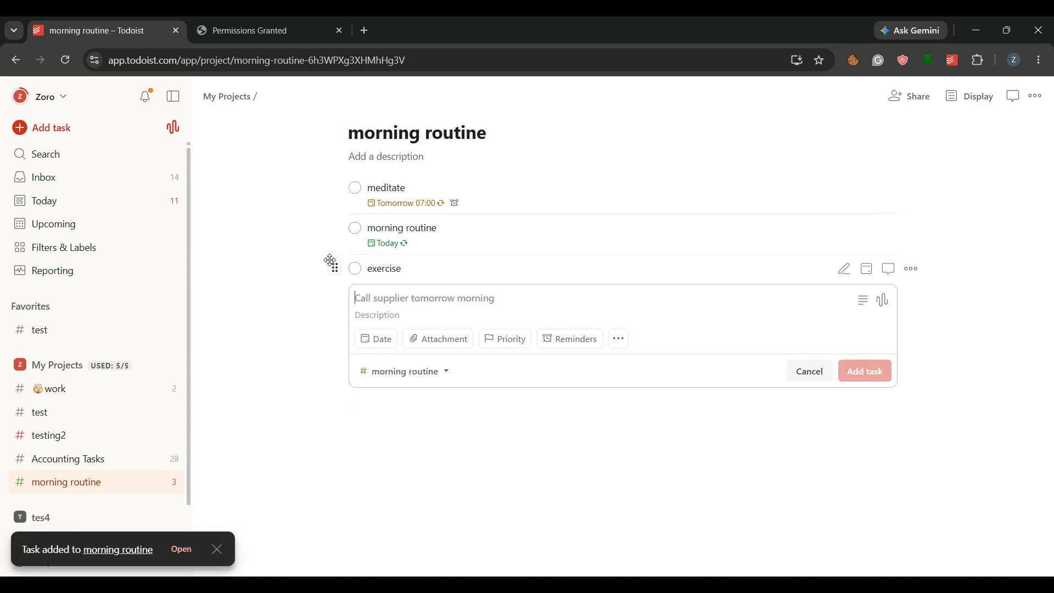
pyautogui.moveTo(332, 268); pyautogui.dragTo(354, 267)
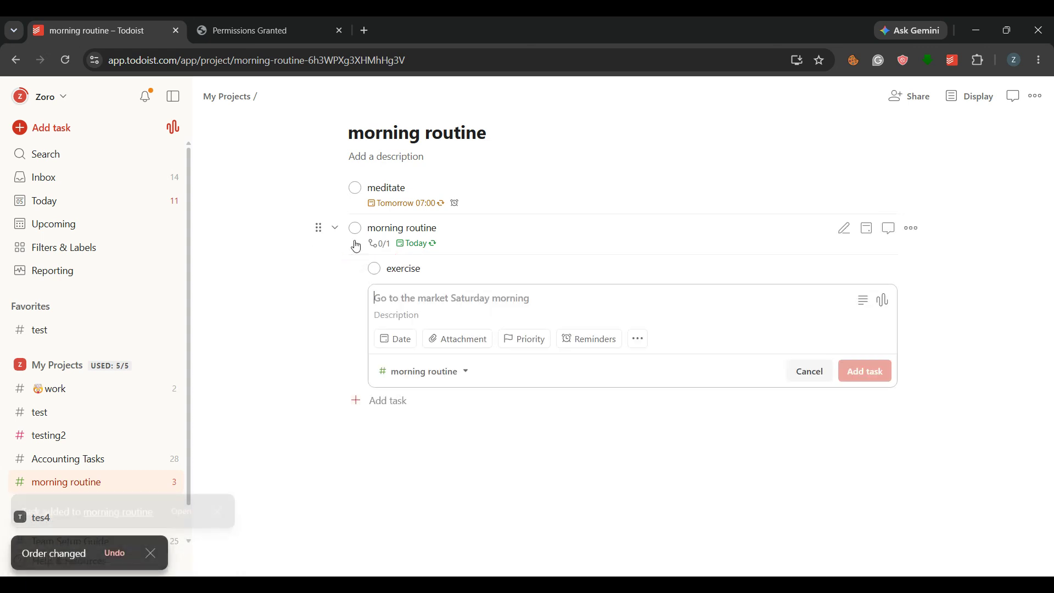
# Move the "meditate" task beneath "exercise" as its sub-task and discard the blank task entry.
pyautogui.moveTo(337, 191); pyautogui.dragTo(378, 272)
pyautogui.click(357, 306)
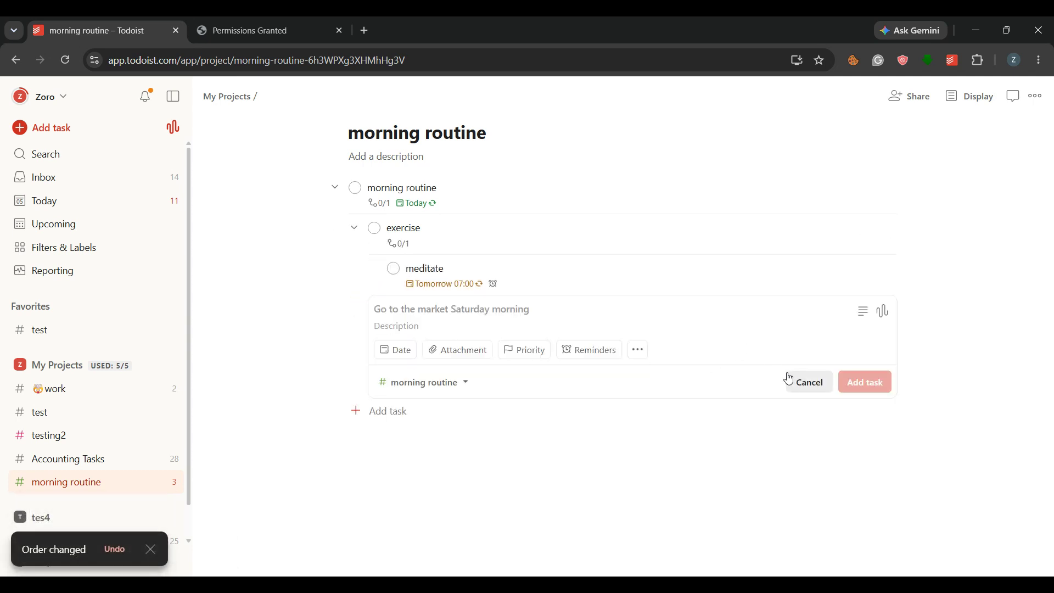
pyautogui.click(805, 381)
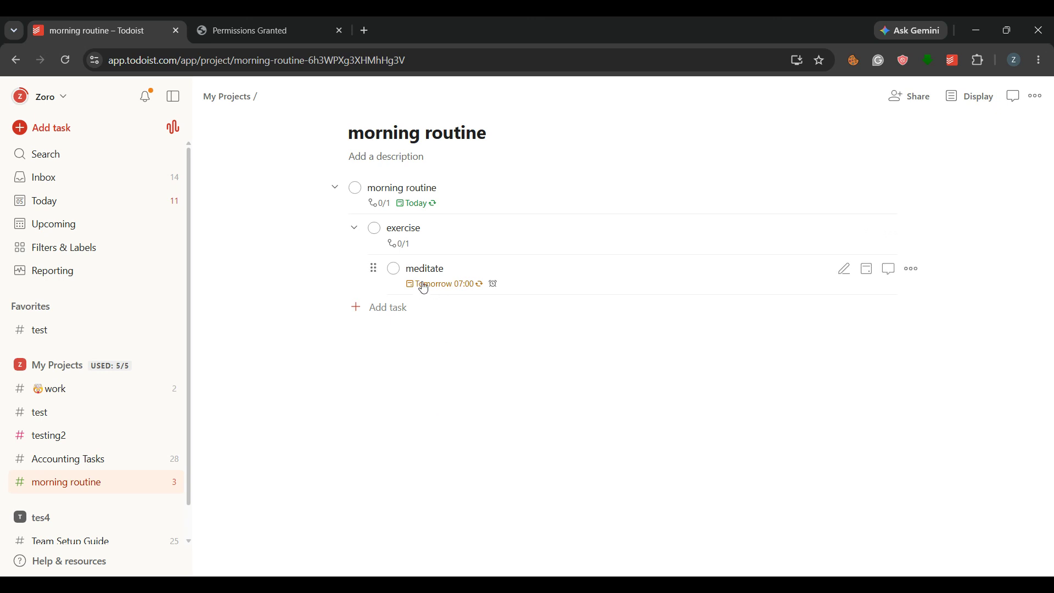
pyautogui.moveTo(374, 265)
pyautogui.moveTo(375, 269)
pyautogui.mouseDown()
pyautogui.moveTo(351, 284)
pyautogui.moveTo(387, 266)
pyautogui.mouseUp()
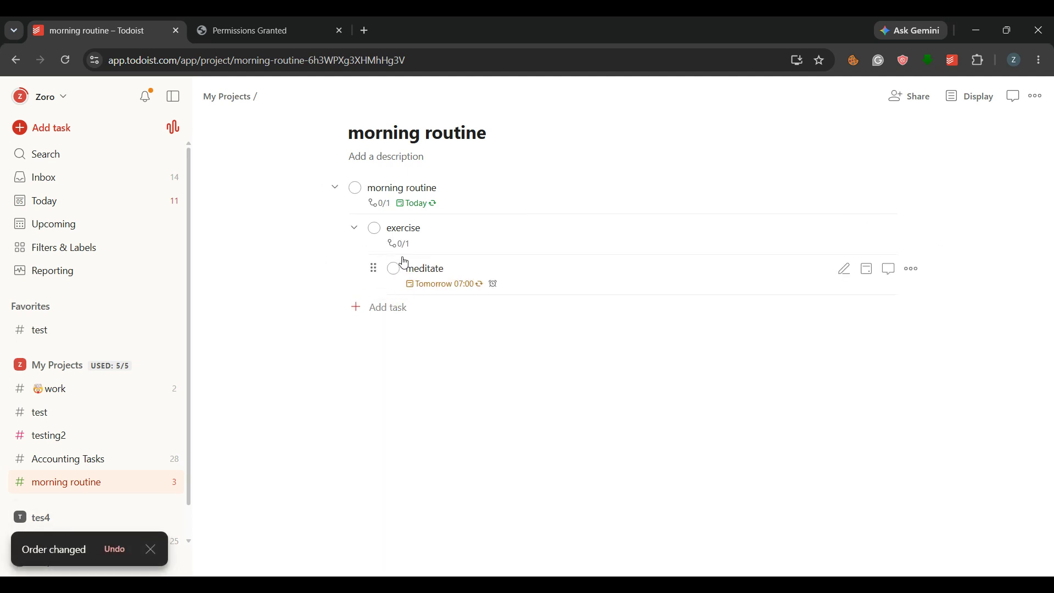